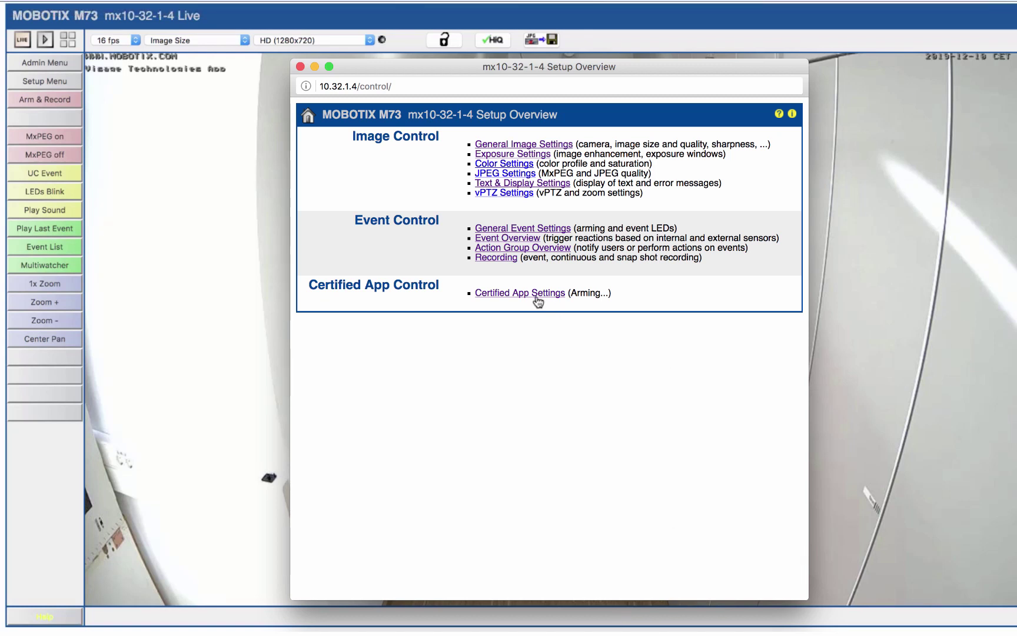
Arm the certified app service on the Certified App Settings page.
click(535, 294)
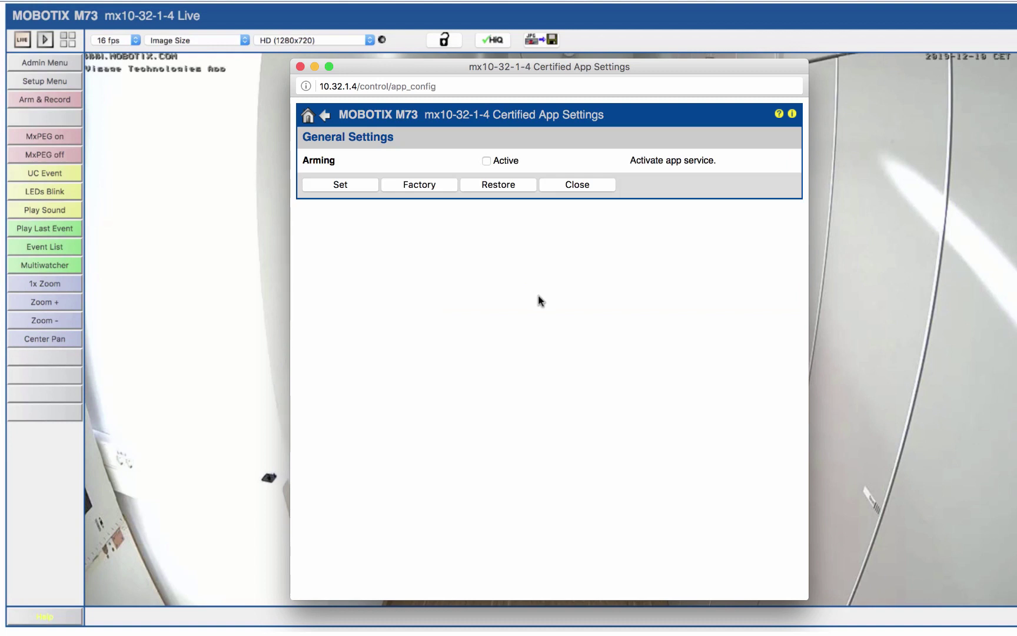
click(486, 161)
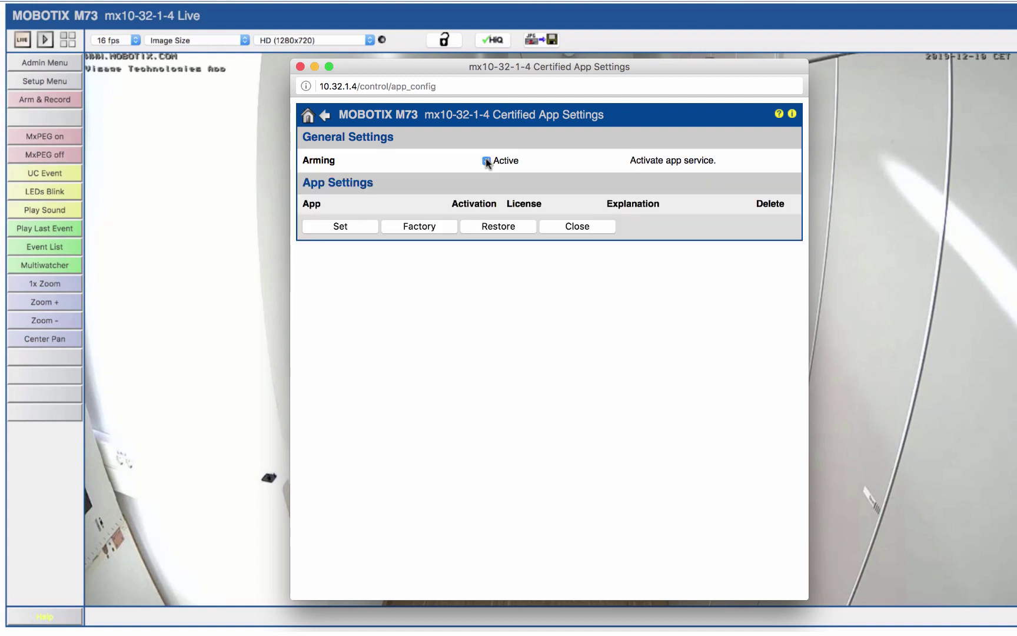
click(350, 225)
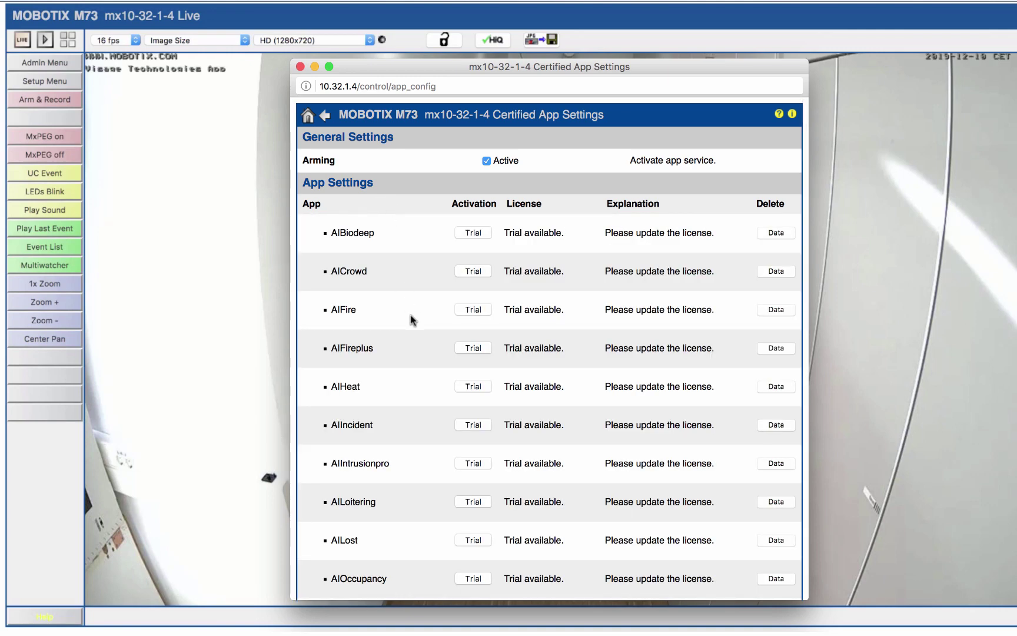
Activate the 30-day test licence for Visage Technologies Face Recognition.
scroll(412, 319, down, 10)
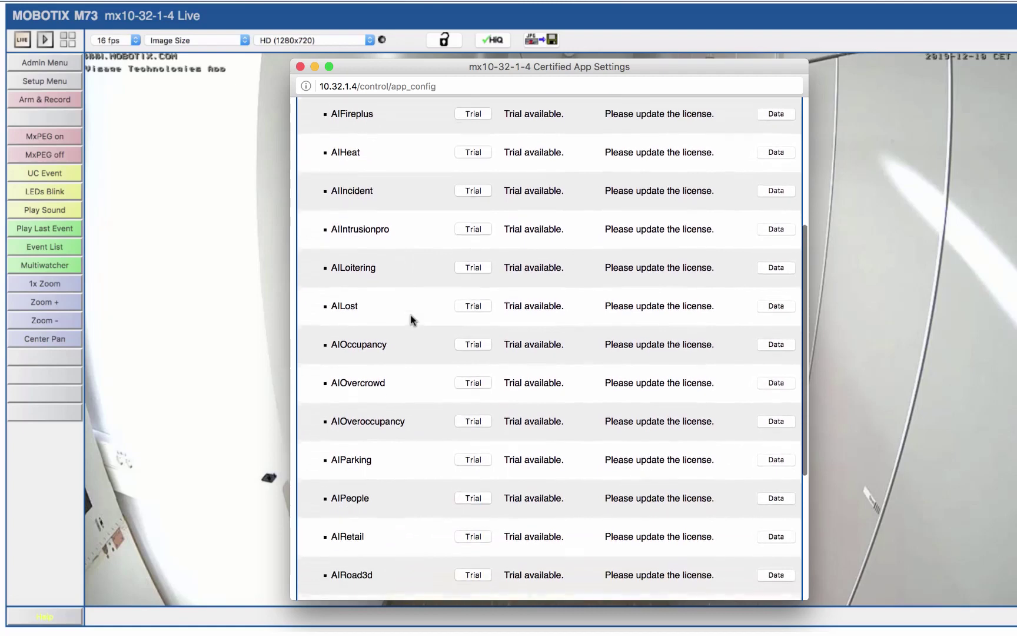
scroll(412, 319, down, 3)
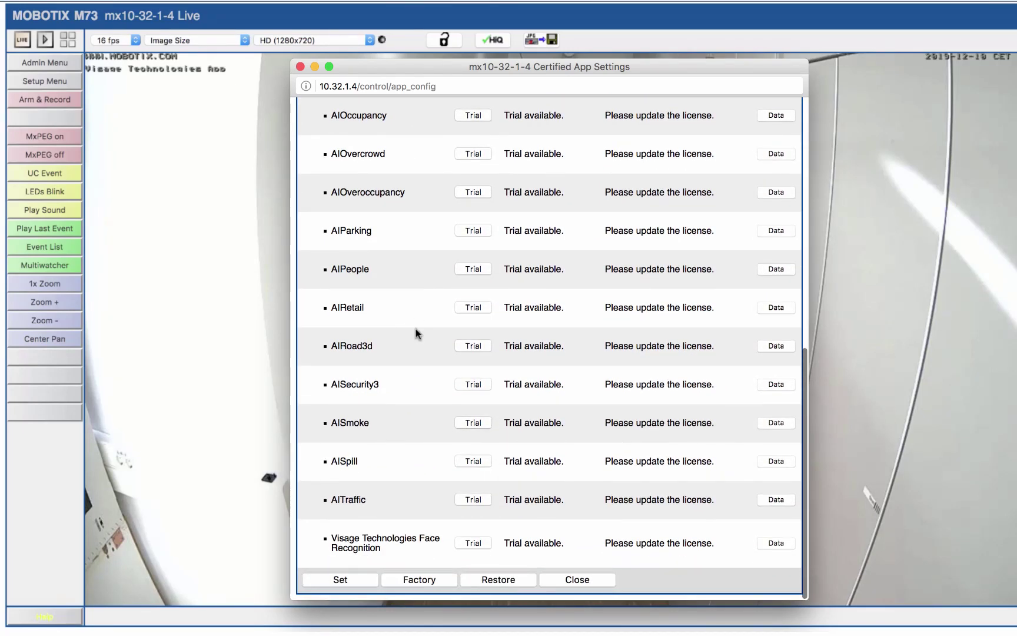
click(484, 544)
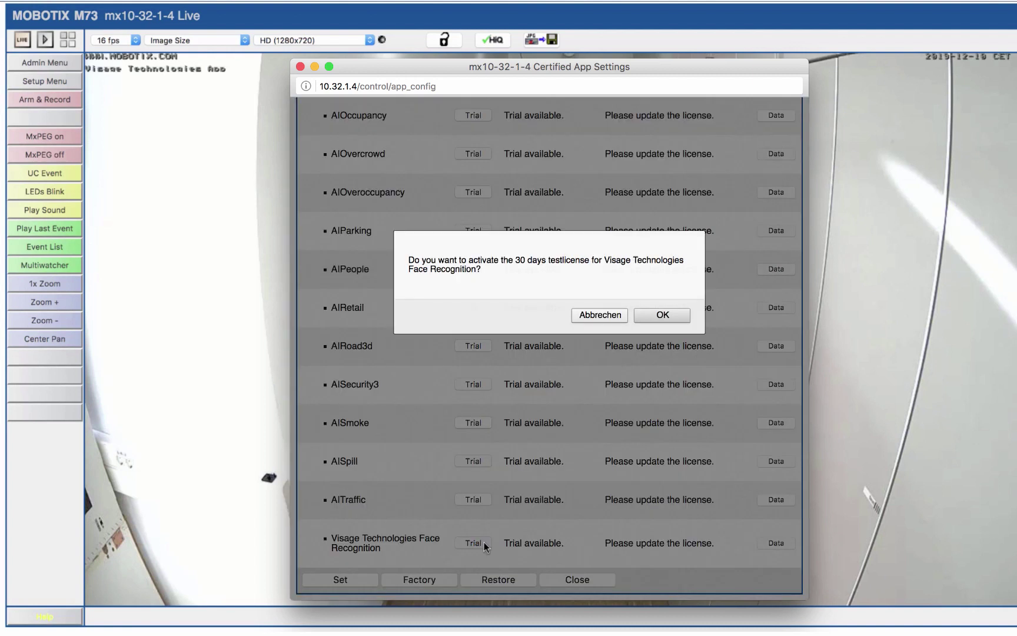
click(677, 317)
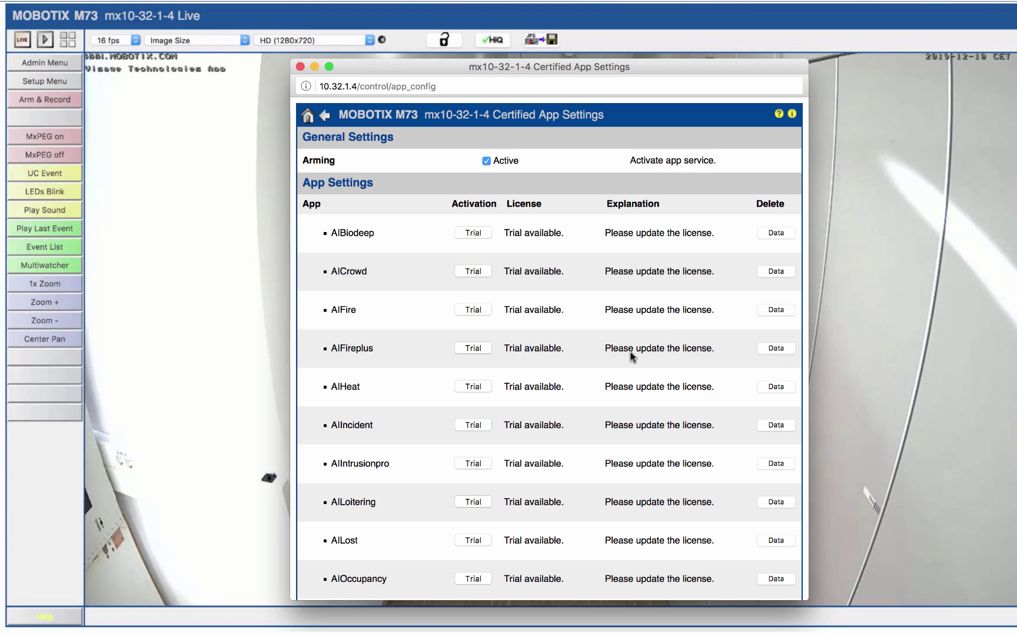
Enable the Visage Technologies Face Recognition app and apply the activation.
scroll(559, 413, down, 10)
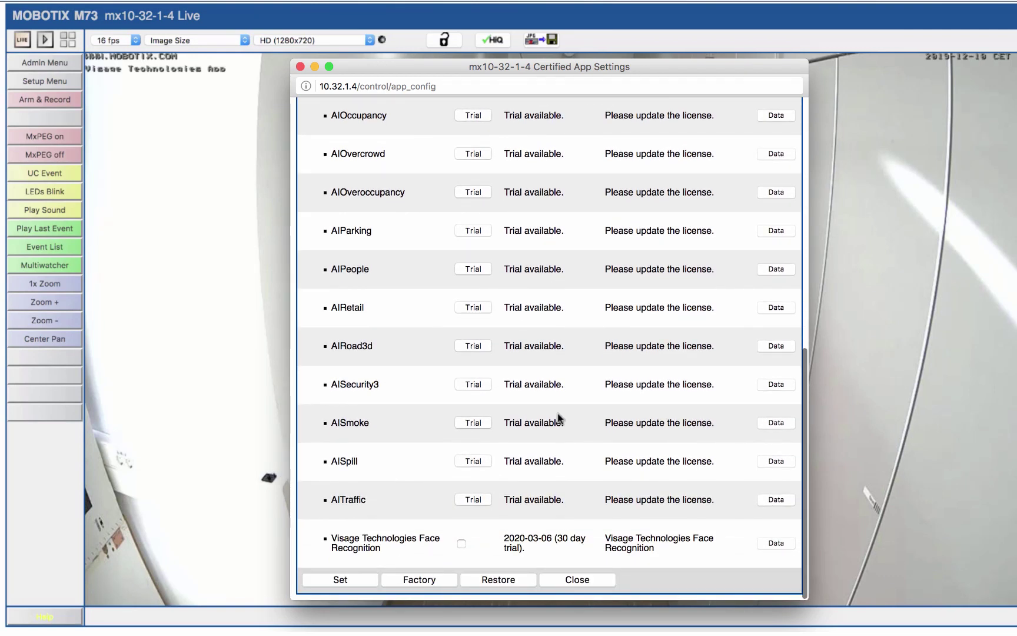
click(461, 545)
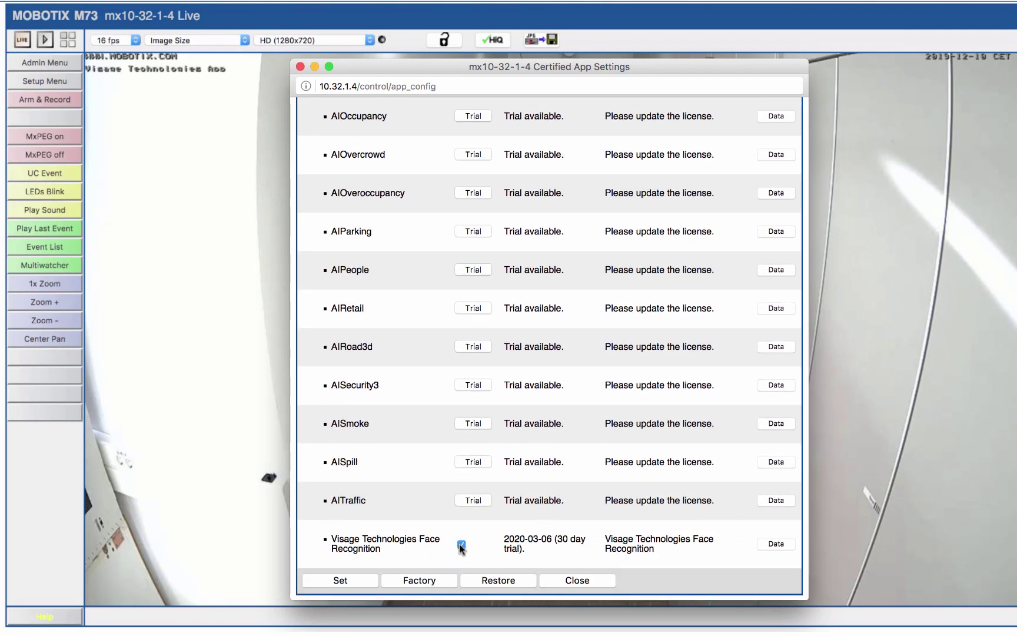
click(351, 580)
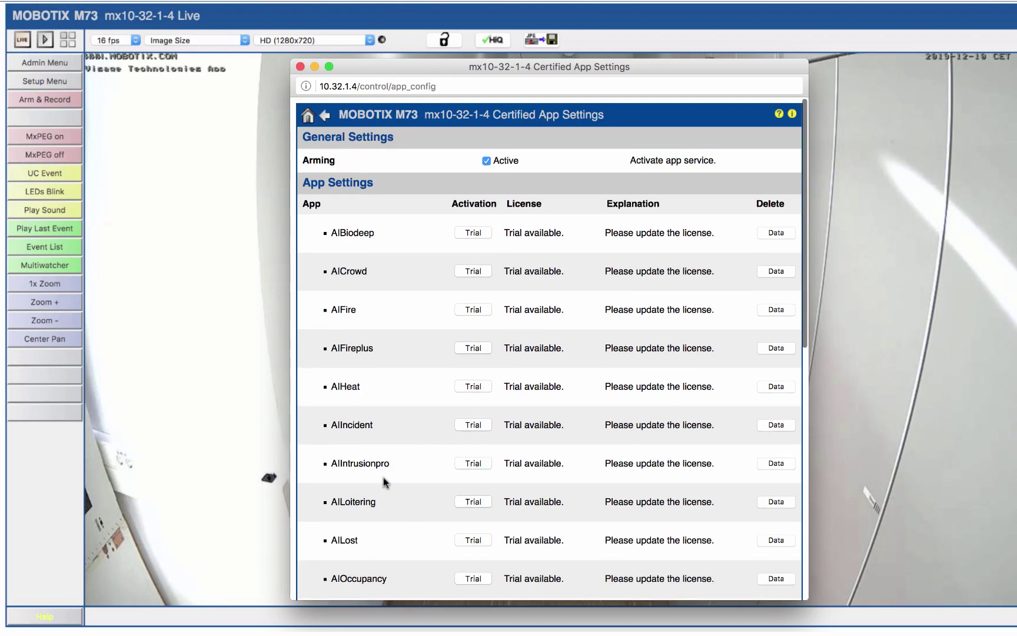
Open the Visage Technologies Face Recognition settings page.
scroll(400, 394, down, 9)
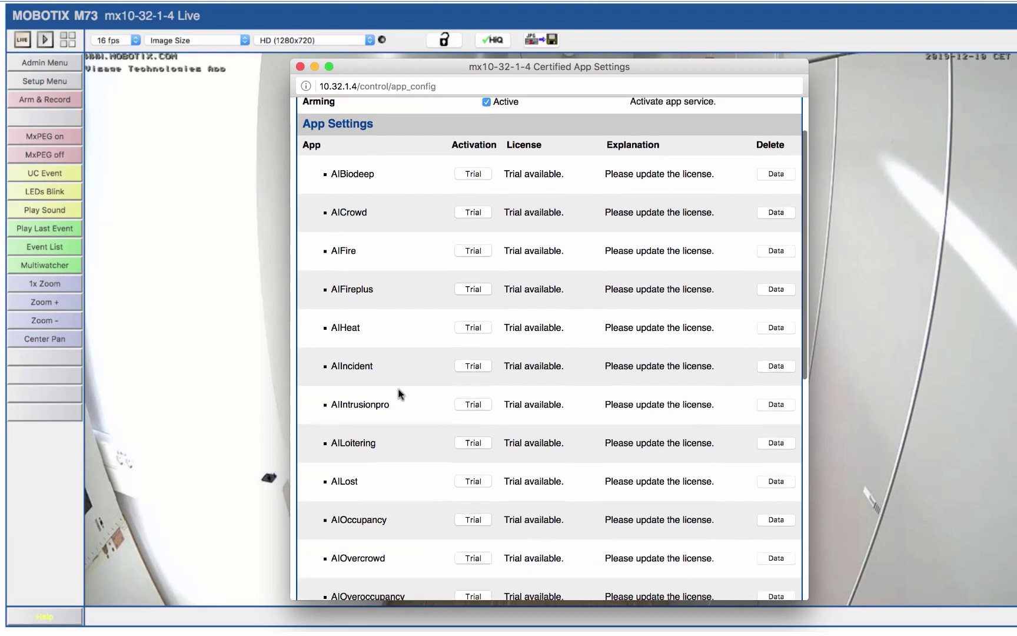
scroll(400, 393, down, 6)
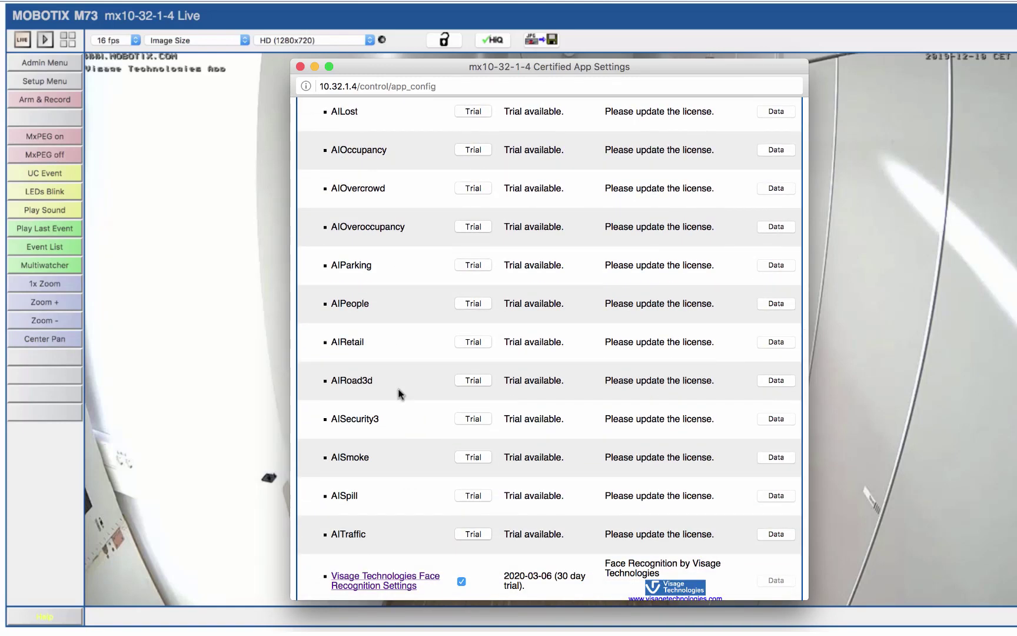
click(406, 580)
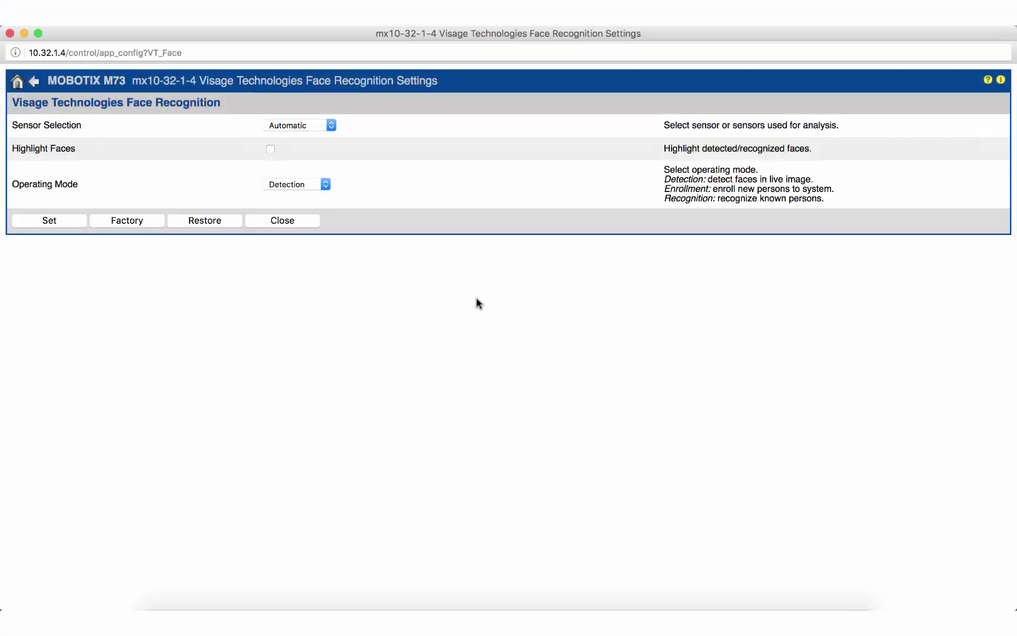
Keep Sensor Selection on Automatic and enable Highlight Faces.
click(331, 126)
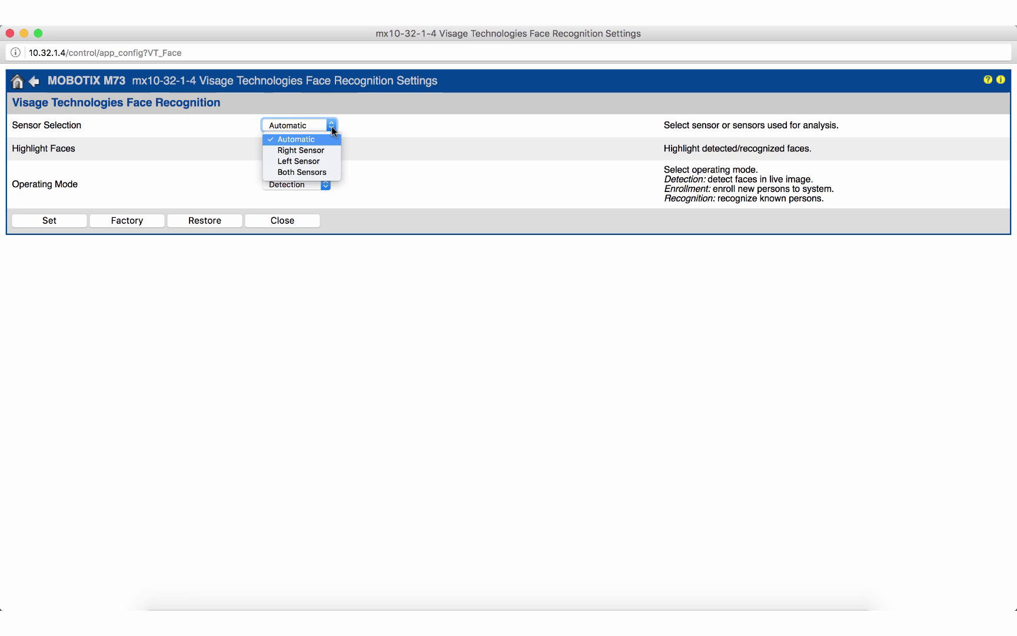
click(331, 127)
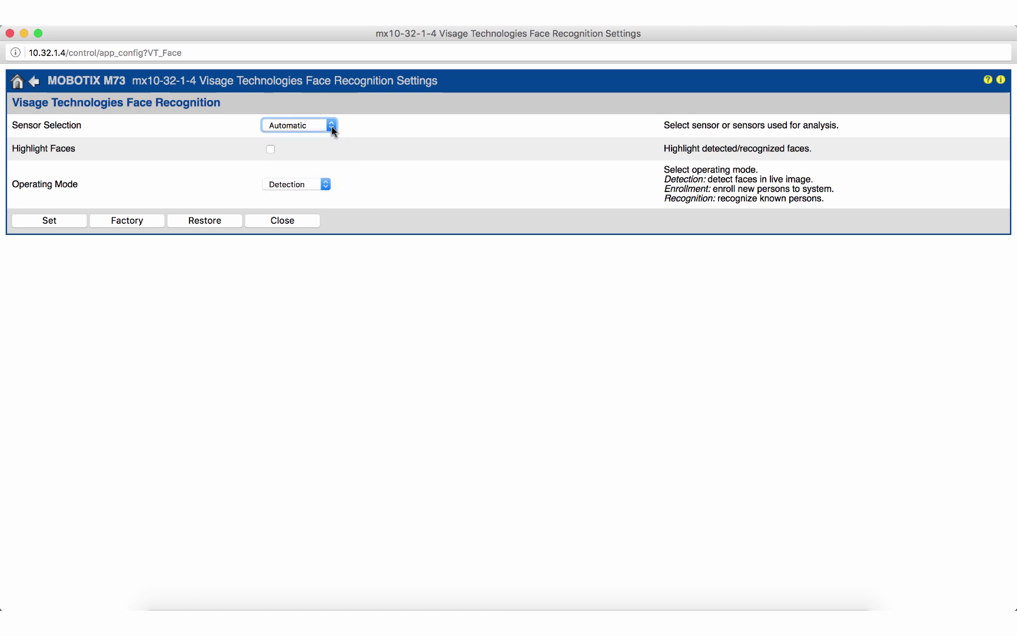
click(271, 151)
click(327, 185)
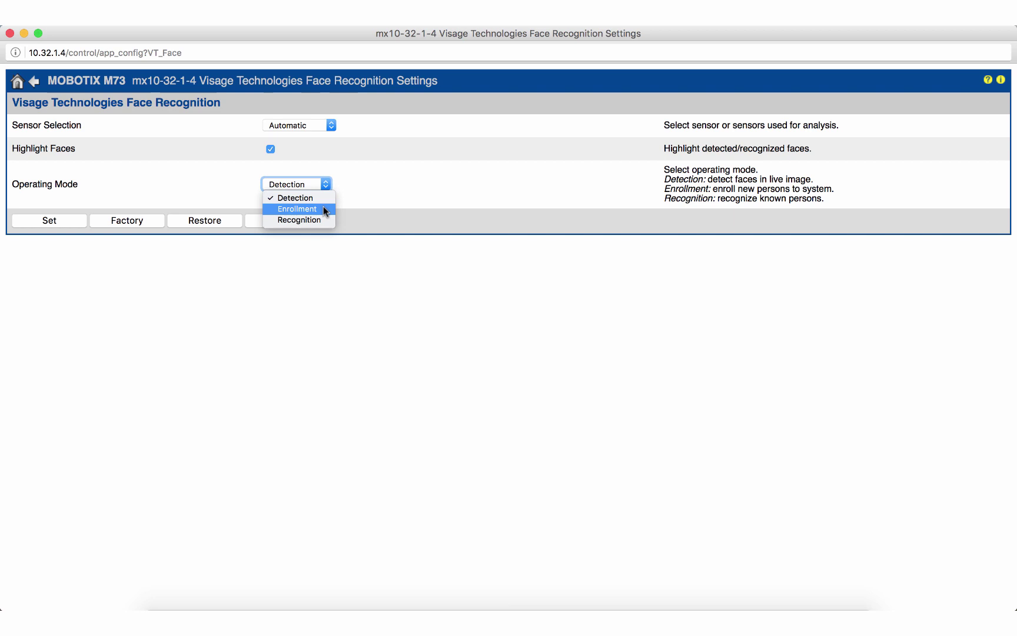
Set Operating Mode to Enrollment and apply it.
click(324, 210)
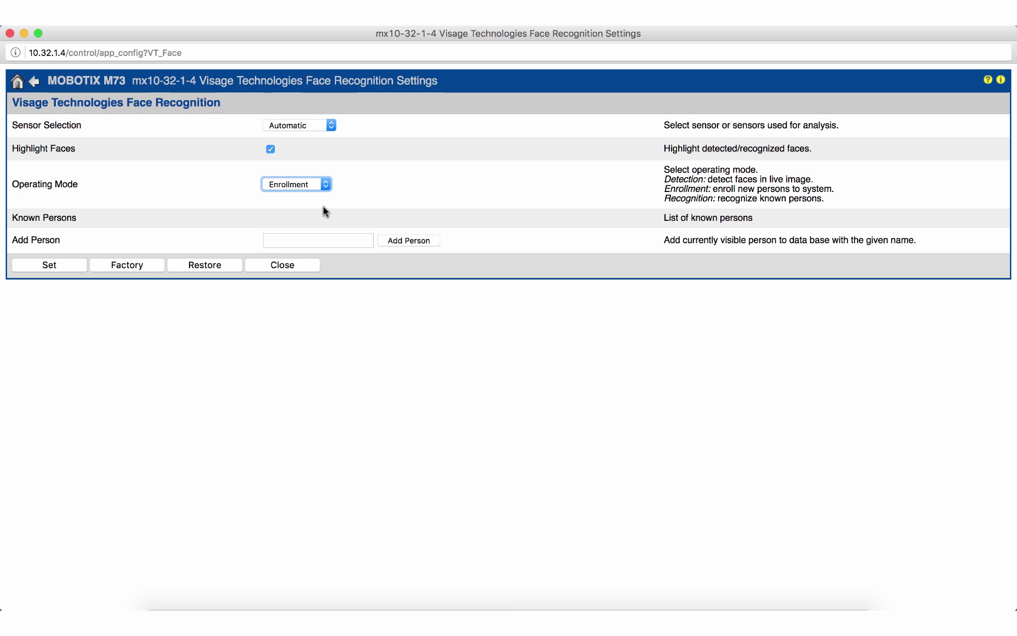
click(63, 262)
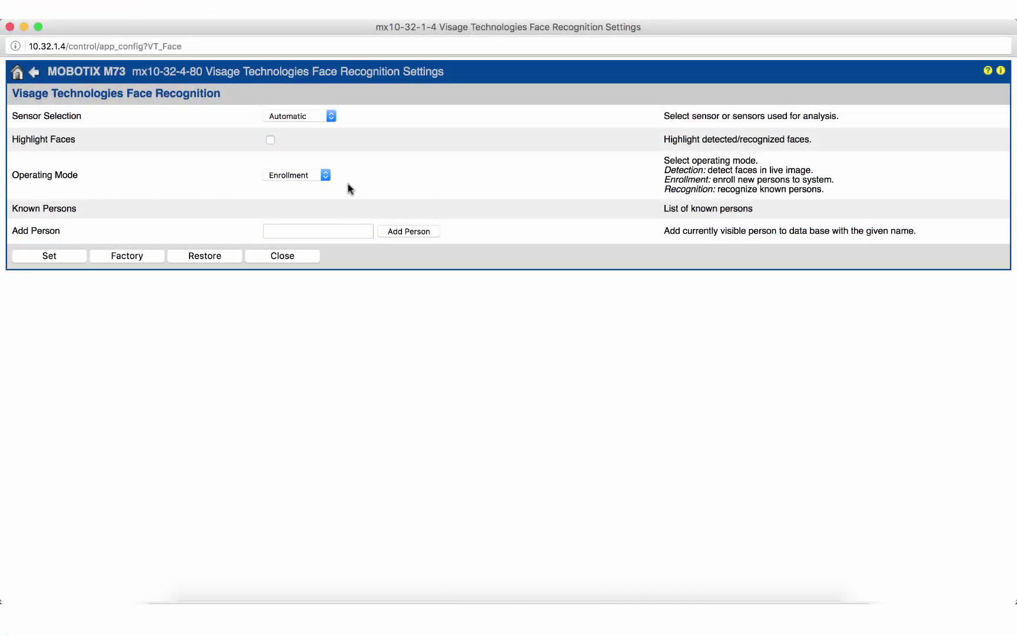
Enroll the visible person under their full name in Known Persons and apply.
click(312, 226)
text(Max Mus)
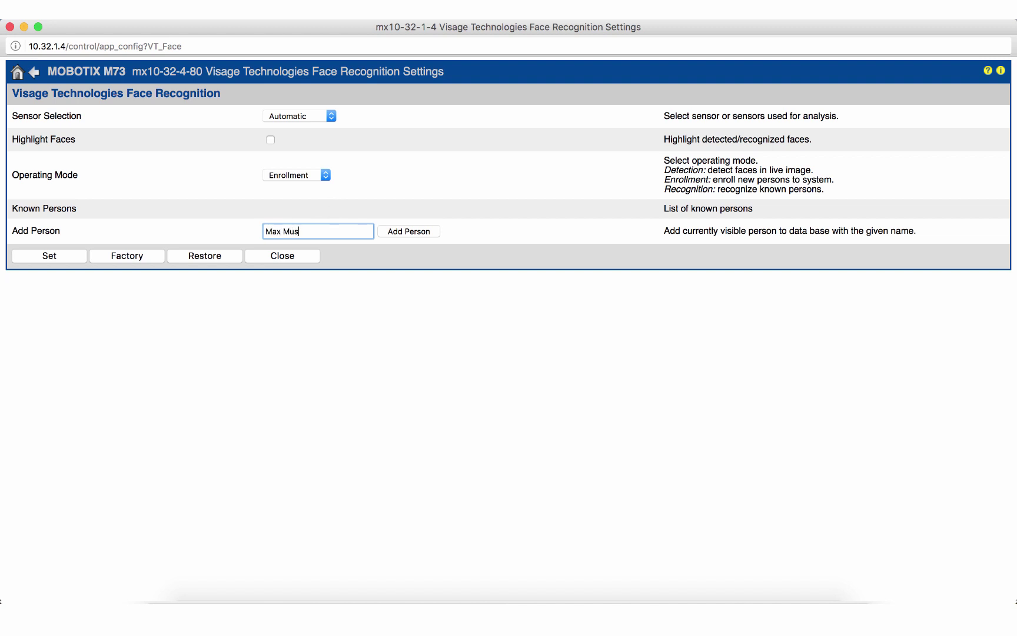
text(termann)
click(428, 233)
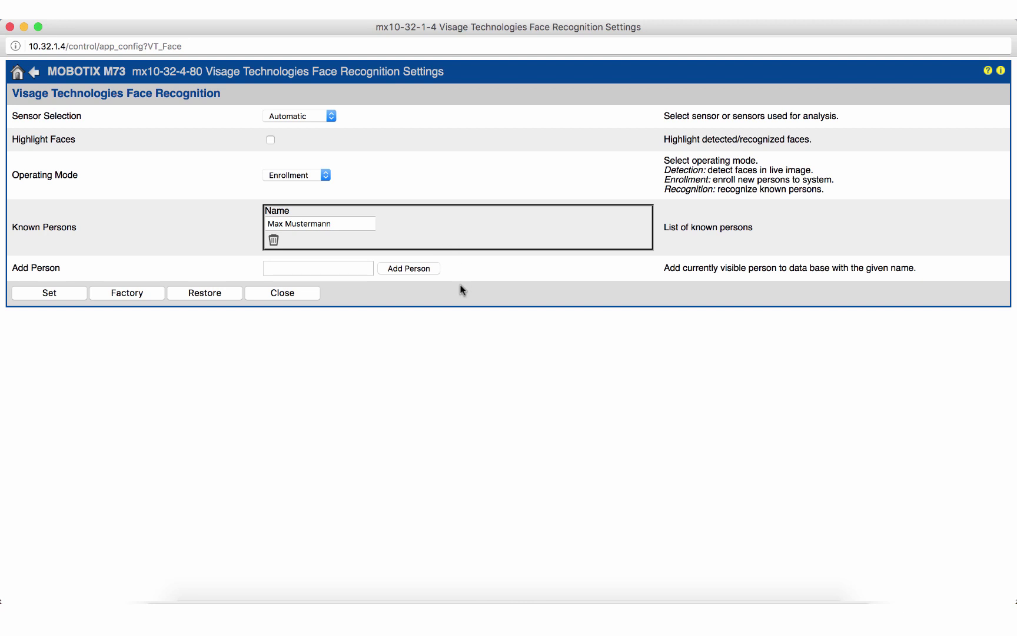
click(69, 291)
Set Operating Mode to Recognition, keep Confidence Threshold at High, and enable Show Name.
click(326, 176)
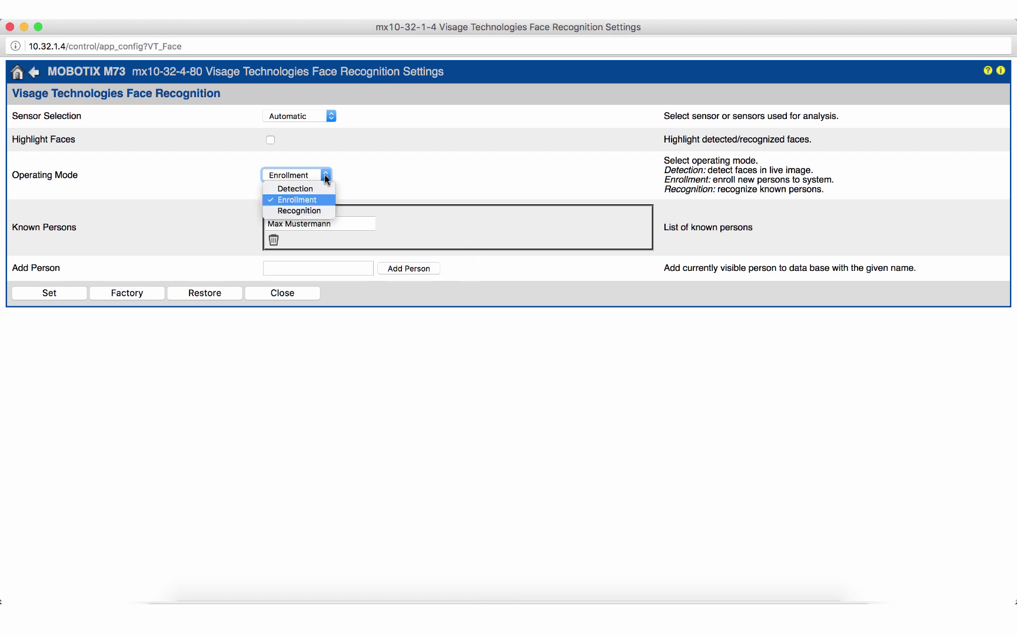
click(327, 211)
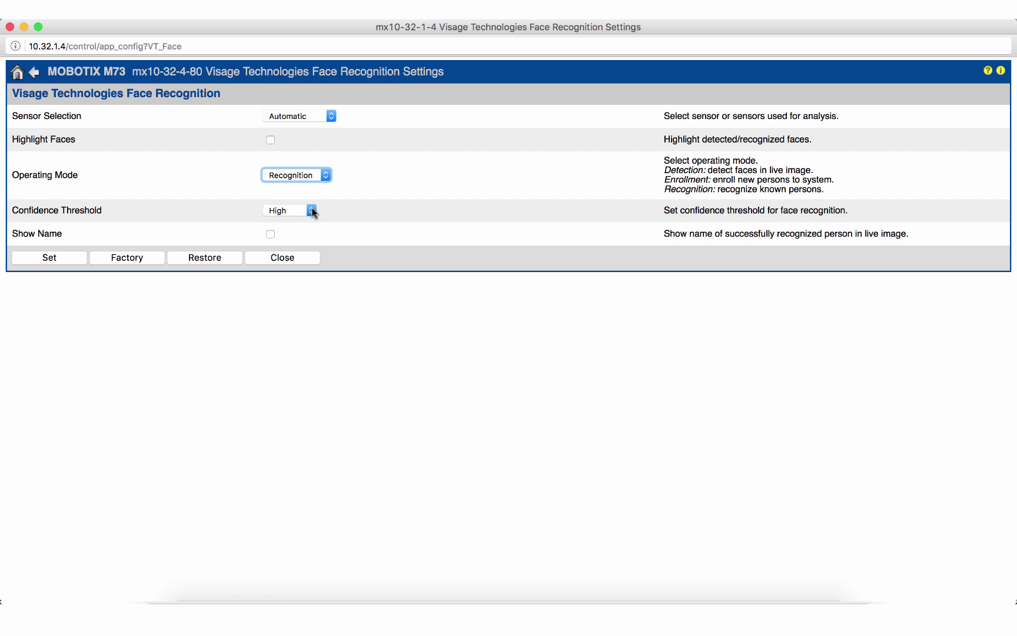
click(312, 211)
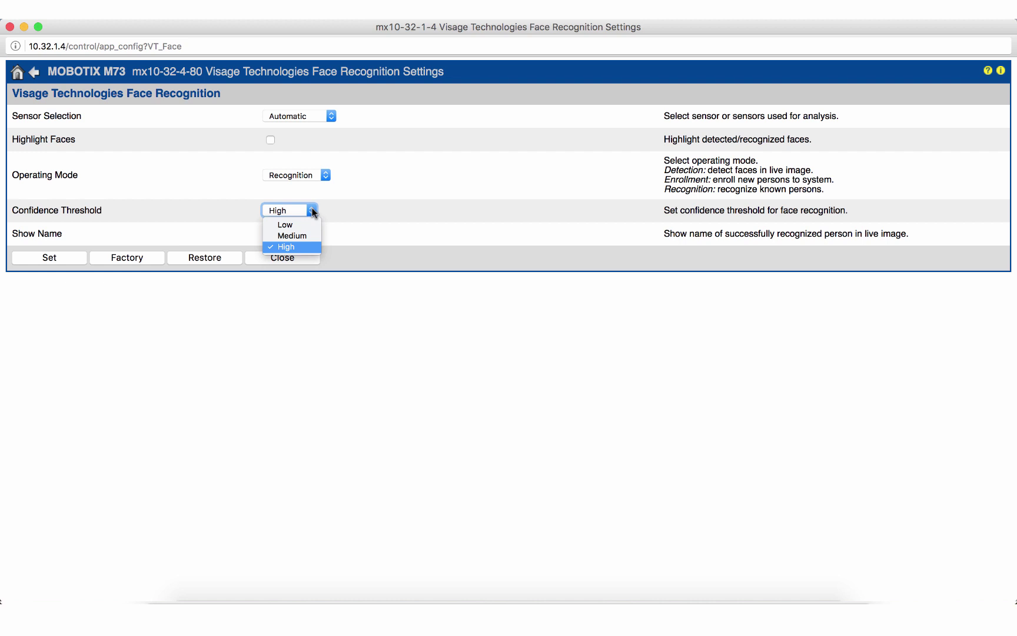
click(314, 212)
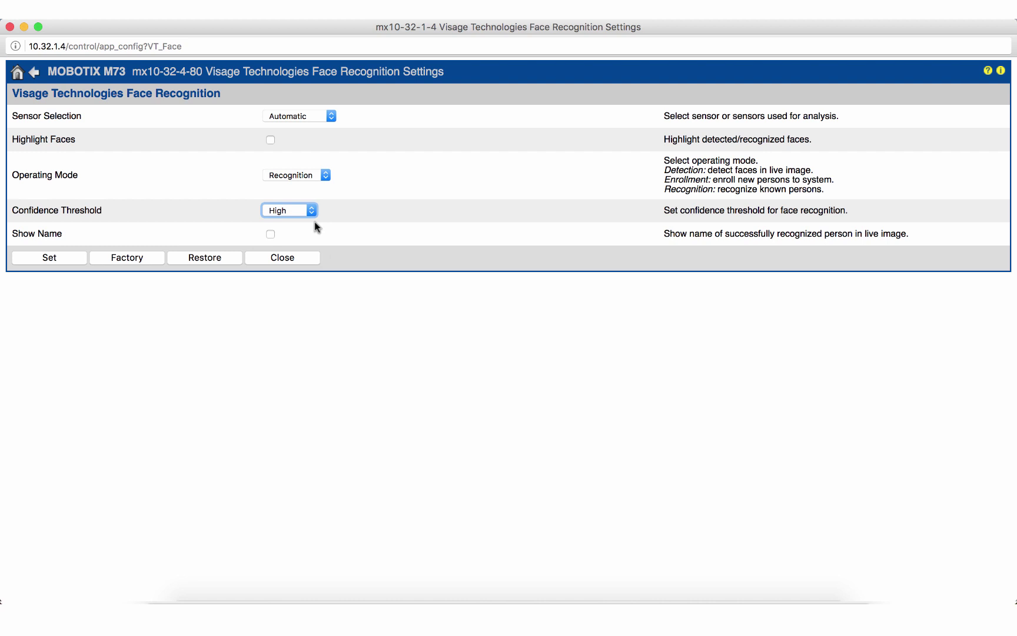
click(271, 235)
Apply the Recognition settings and close, prompting to store the camera configuration permanently.
click(66, 259)
click(305, 257)
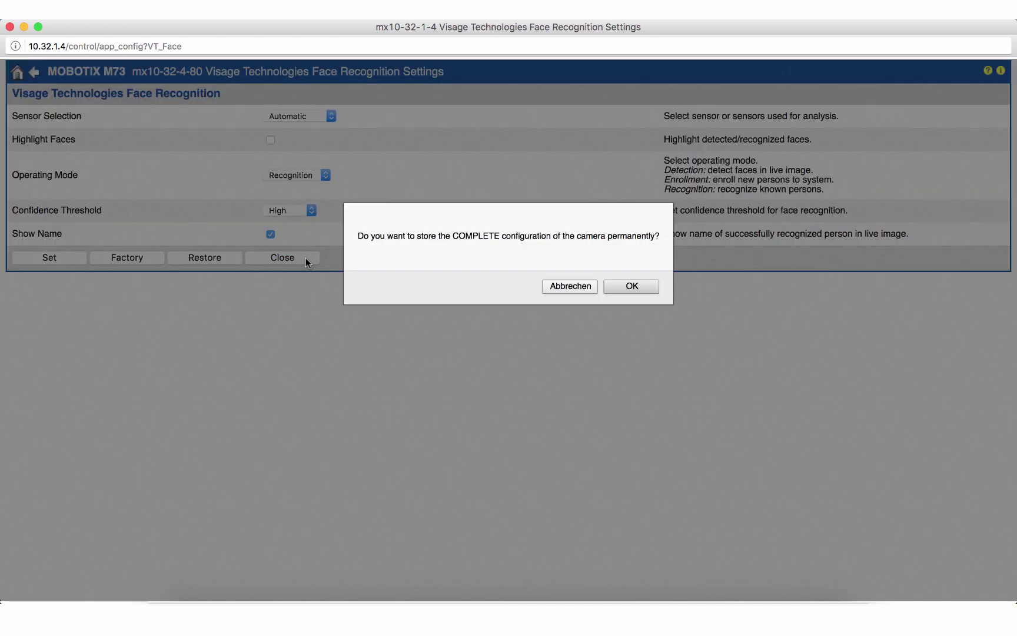